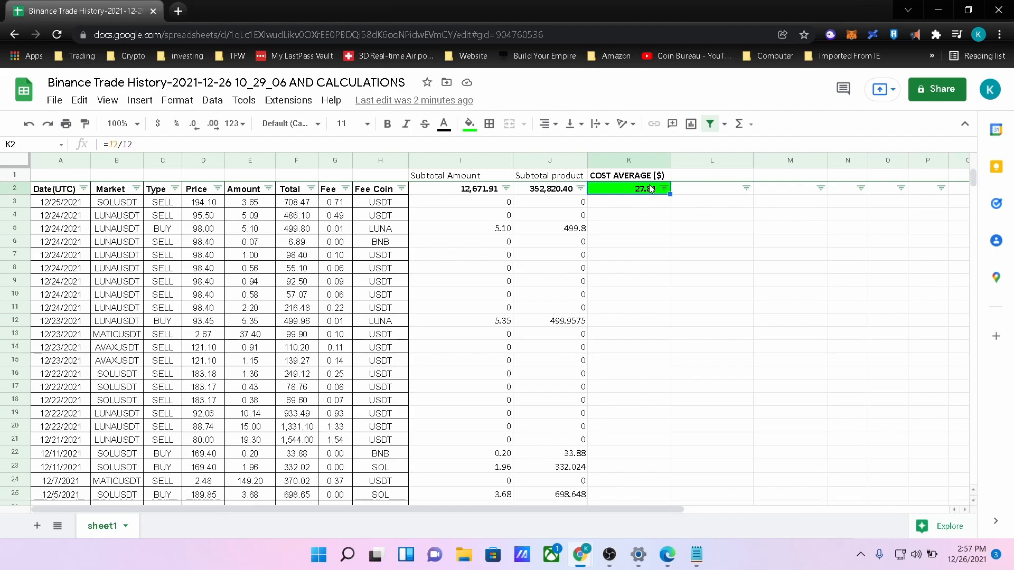
Filter the Market column to show only the ADAUSDC and ADAUSDT trades, and check the resulting cost average.
{"action": "left_click", "coordinate": [454, 190]}
{"action": "left_click", "coordinate": [561, 194]}
{"action": "left_click", "coordinate": [609, 191]}
{"action": "left_click", "coordinate": [136, 188]}
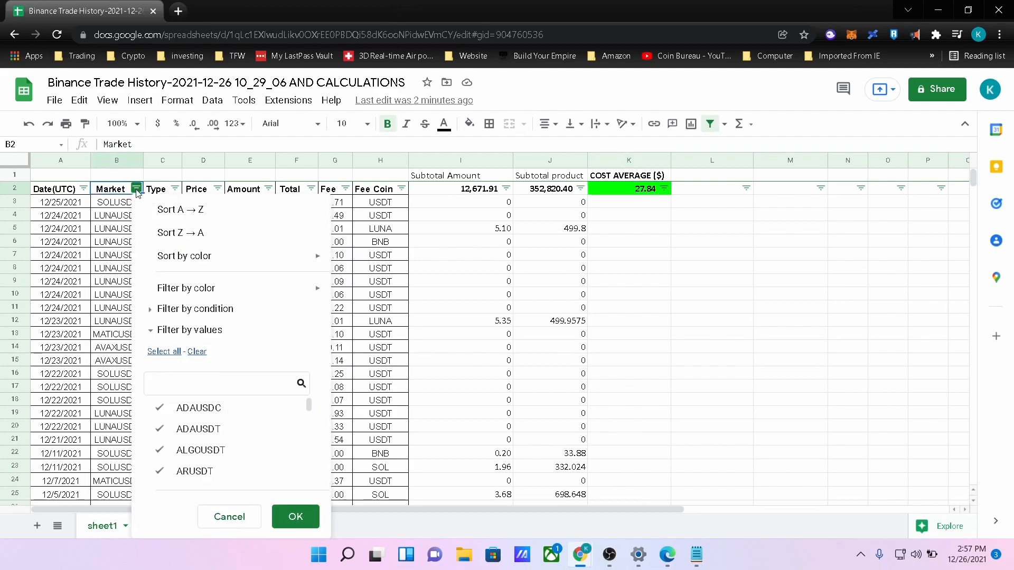
{"action": "left_click", "coordinate": [198, 352]}
{"action": "left_click", "coordinate": [186, 408]}
{"action": "left_click", "coordinate": [186, 427]}
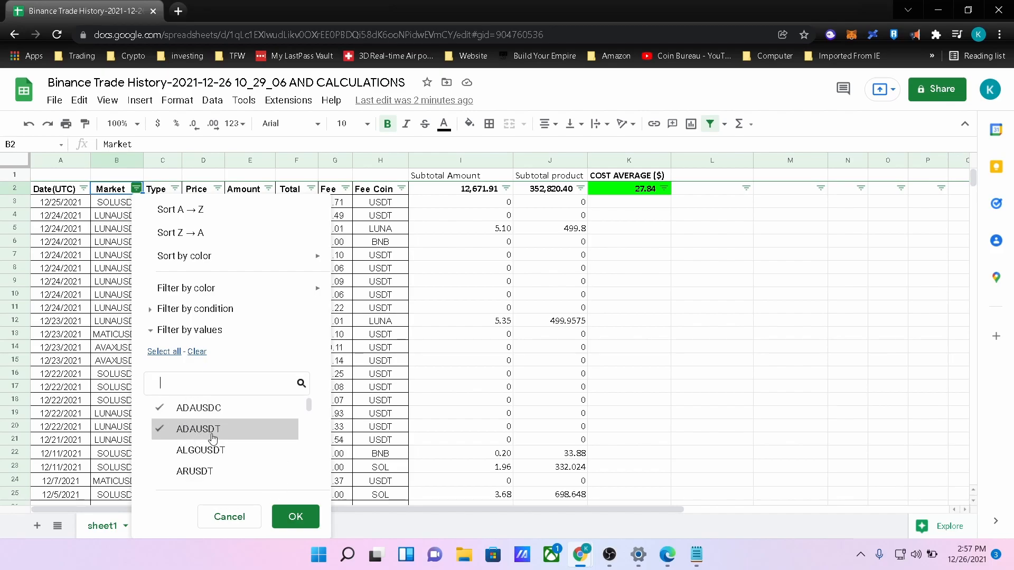
{"action": "left_click", "coordinate": [288, 519]}
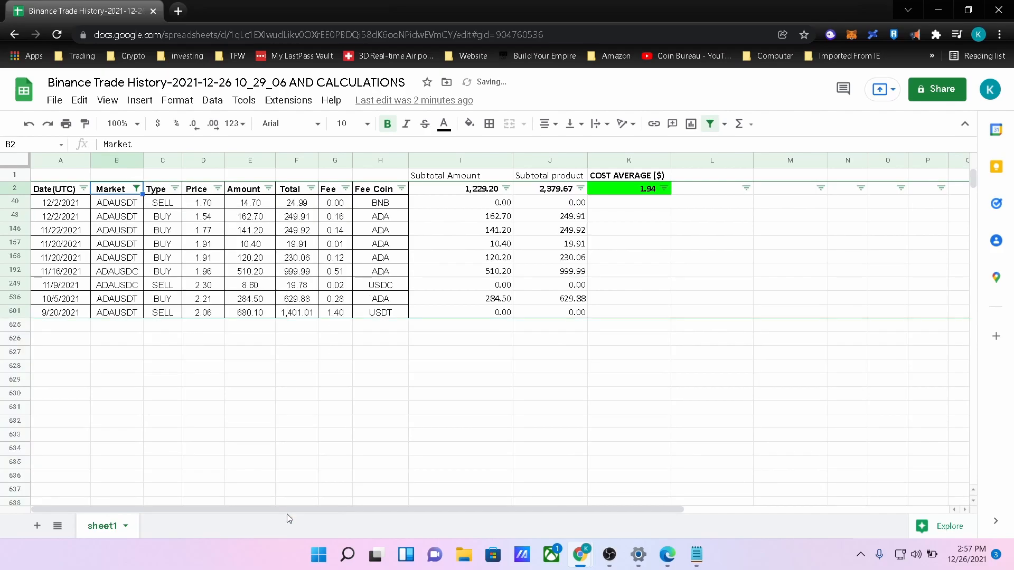
{"action": "left_click", "coordinate": [615, 194]}
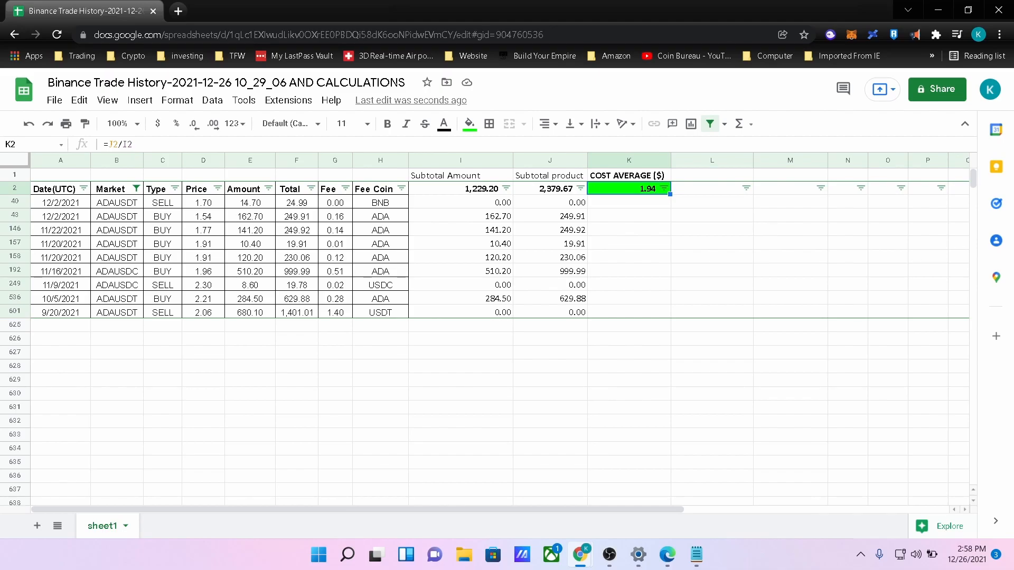
Switch to Binance and open the Trade History page of the spot orders.
{"action": "left_click_drag", "start_coordinate": [1013, 24], "coordinate": [380, 7]}
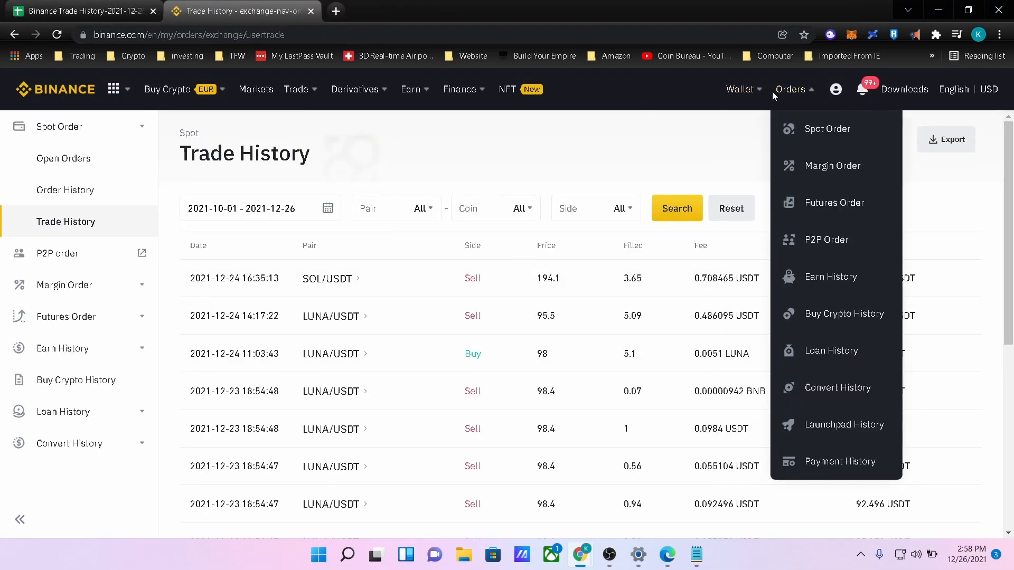
{"action": "mouse_move", "coordinate": [745, 91]}
{"action": "mouse_move", "coordinate": [788, 97]}
{"action": "left_click", "coordinate": [820, 135]}
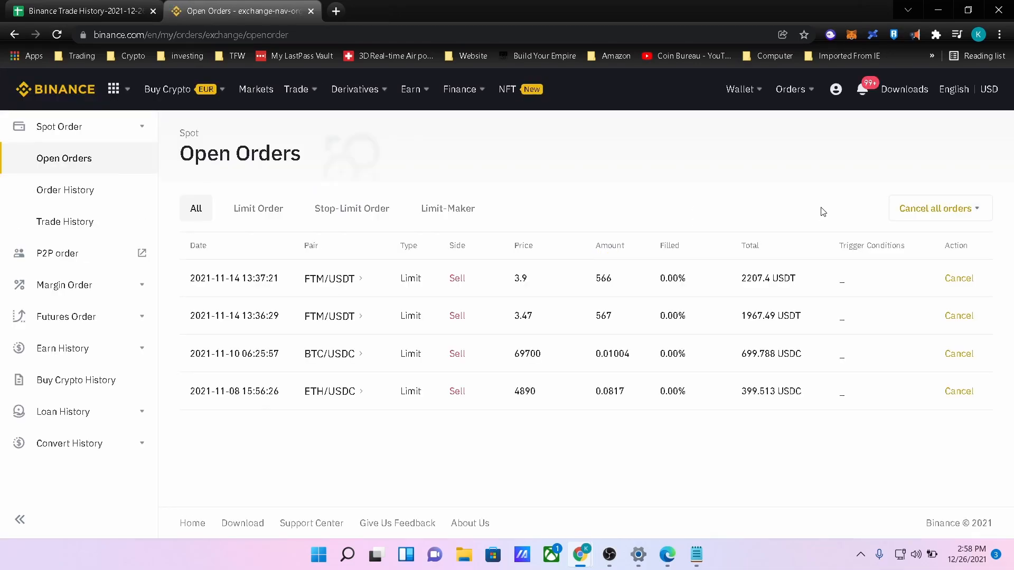
{"action": "left_click", "coordinate": [88, 226]}
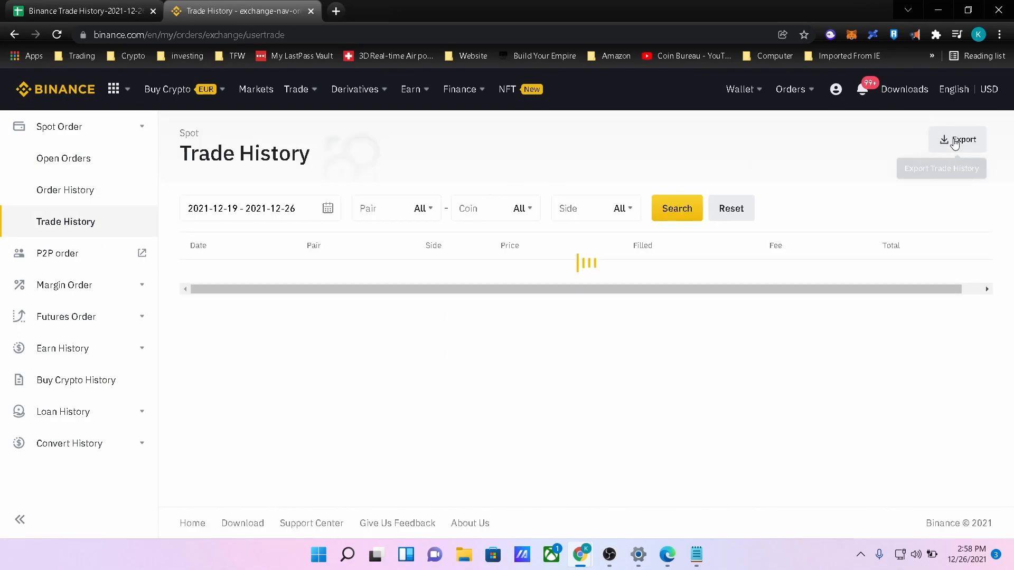
Export the spot trade history for the past 6 months.
{"action": "left_click", "coordinate": [953, 143]}
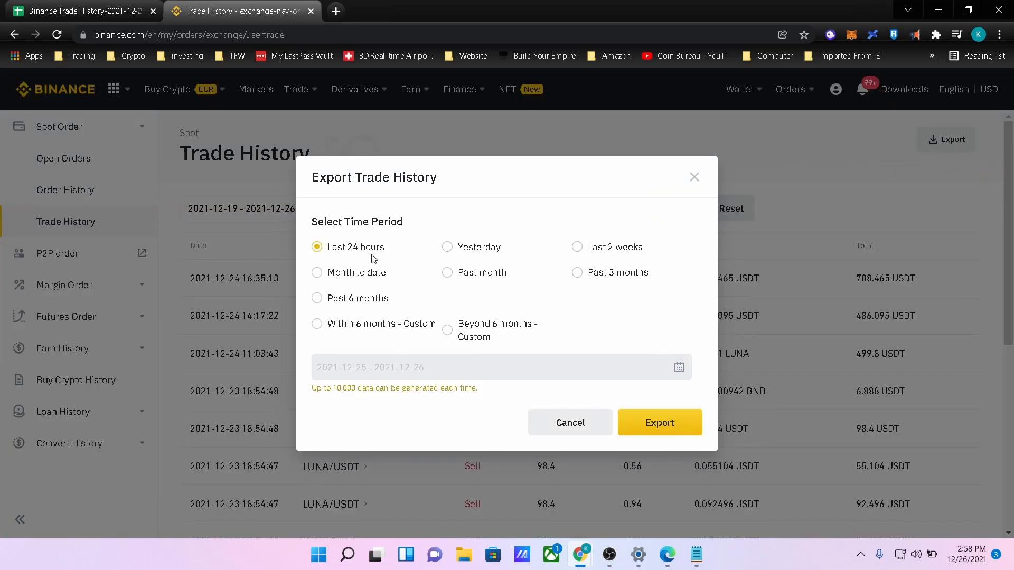
{"action": "left_click", "coordinate": [318, 299]}
{"action": "left_click", "coordinate": [650, 422]}
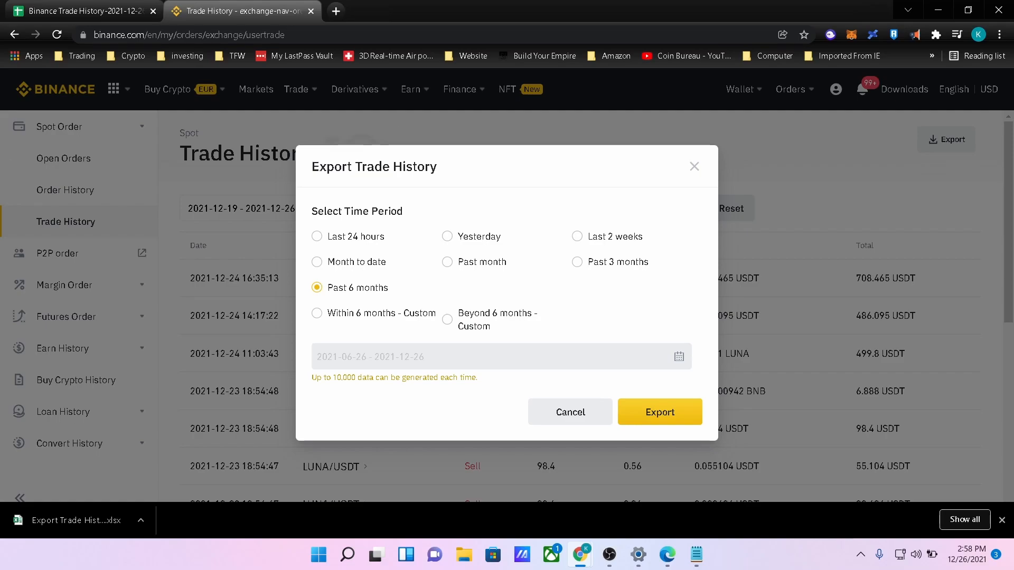
{"action": "left_click_drag", "start_coordinate": [0, 65], "coordinate": [350, 6]}
{"action": "left_click", "coordinate": [54, 99]}
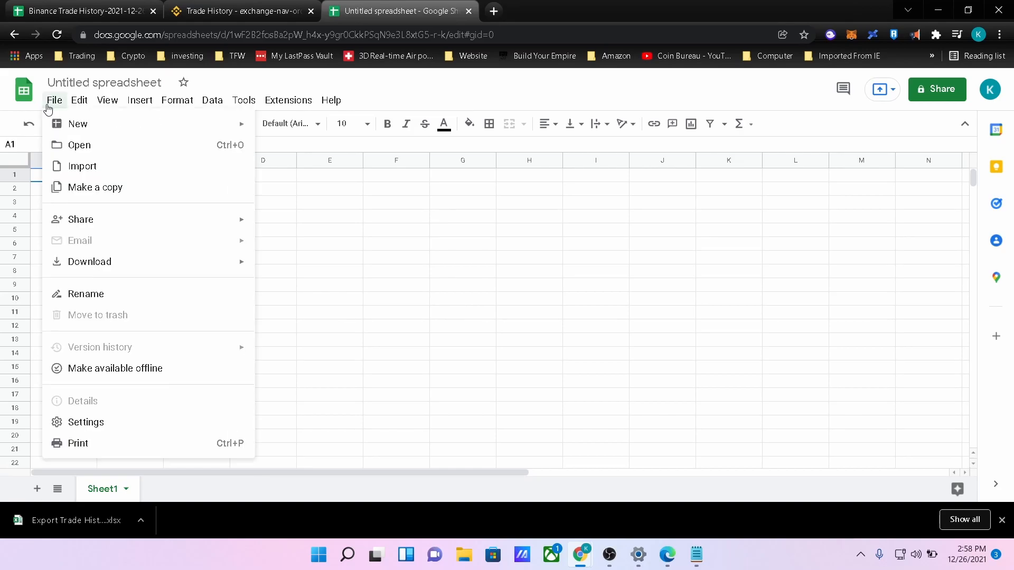
{"action": "left_click", "coordinate": [80, 144]}
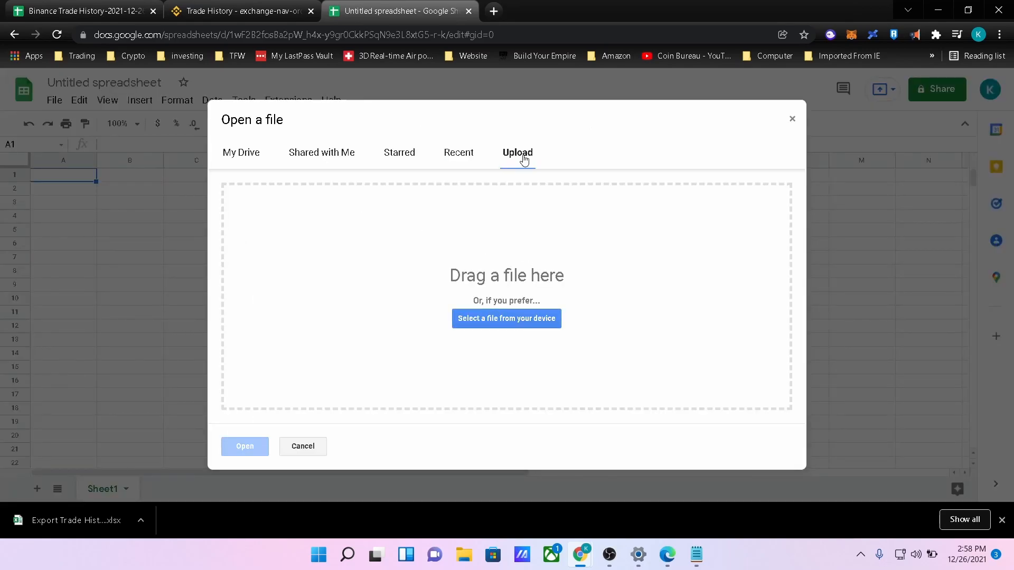
{"action": "left_click", "coordinate": [511, 319]}
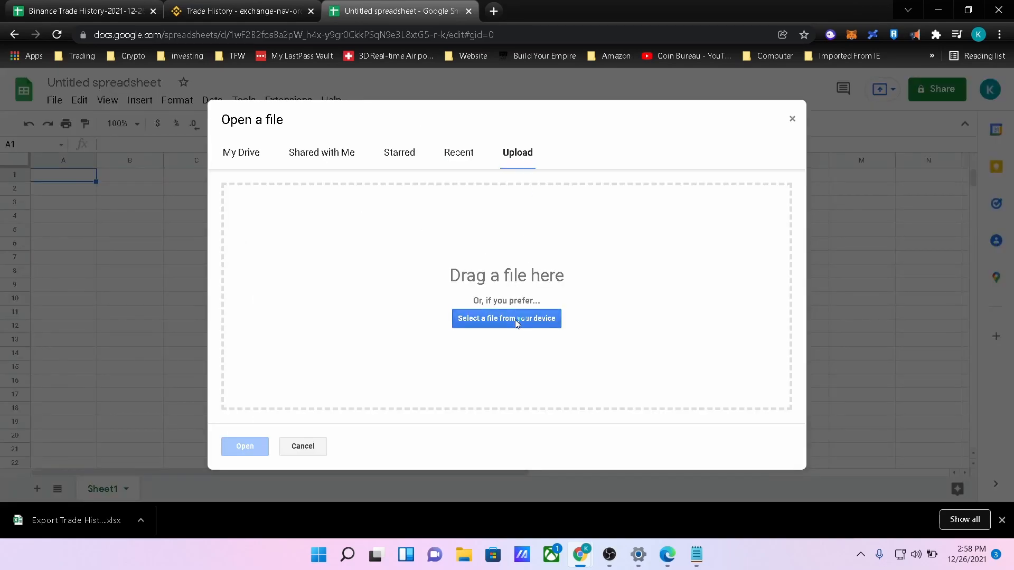
{"action": "left_click", "coordinate": [243, 127]}
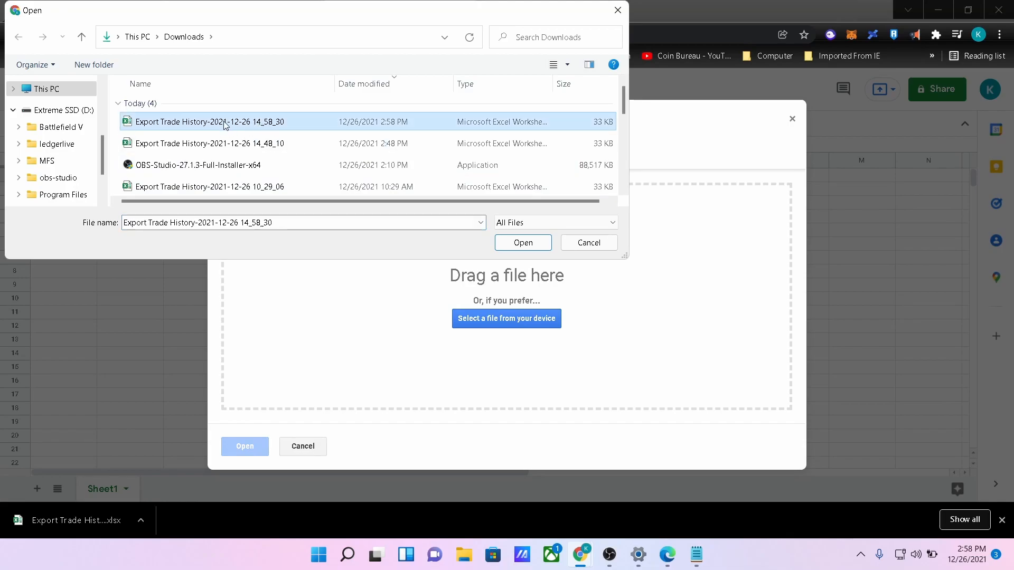
{"action": "left_click", "coordinate": [524, 244]}
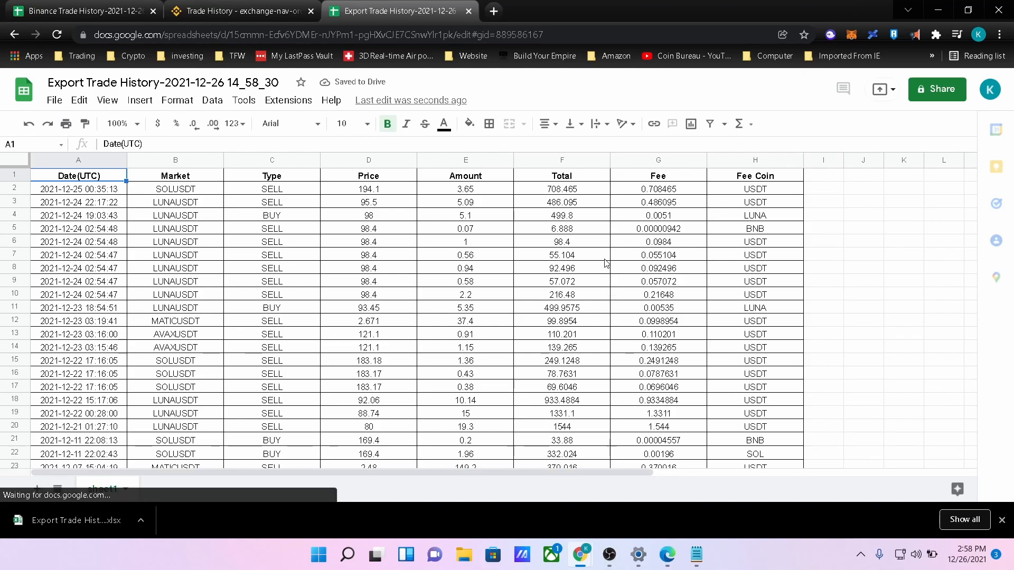
Create a filter on the header row, row 1, of the imported trade history.
{"action": "left_click", "coordinate": [16, 174]}
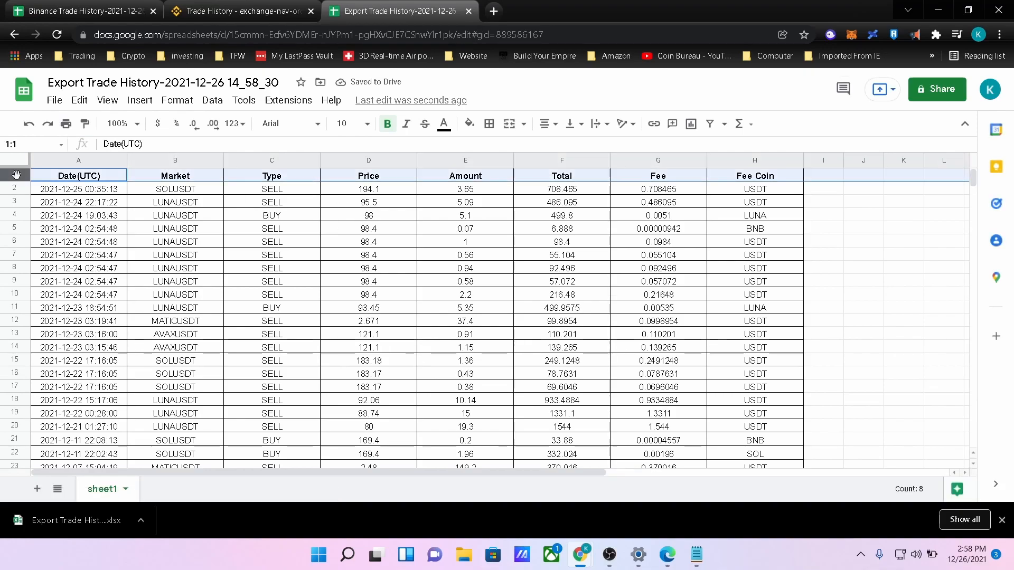
{"action": "left_click", "coordinate": [141, 101]}
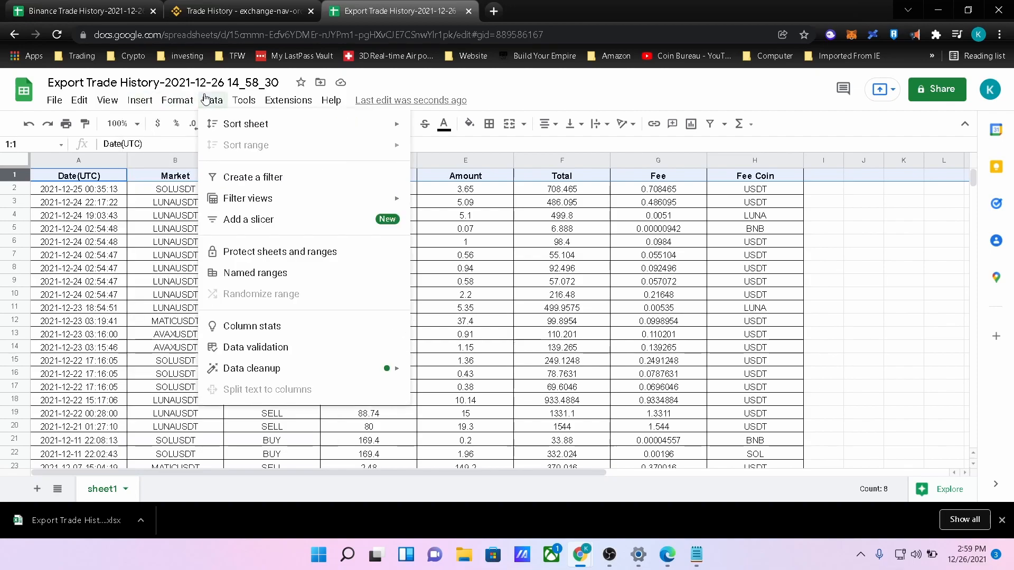
{"action": "mouse_move", "coordinate": [180, 101]}
{"action": "mouse_move", "coordinate": [223, 102]}
{"action": "left_click", "coordinate": [237, 178]}
{"action": "left_click", "coordinate": [267, 204]}
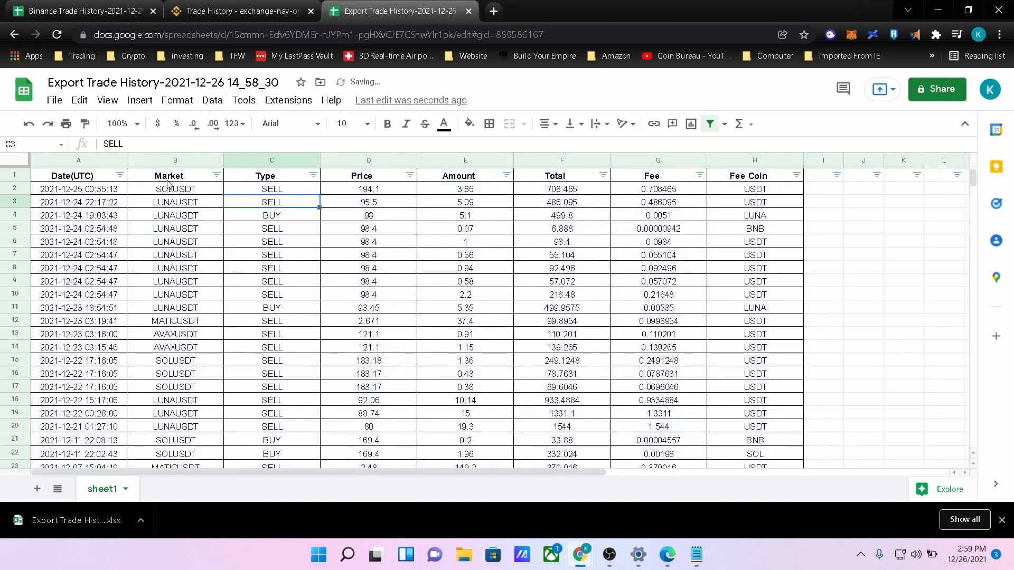
Insert one empty row above the header row of the trade history.
{"action": "left_click", "coordinate": [15, 175]}
{"action": "right_click", "coordinate": [21, 175]}
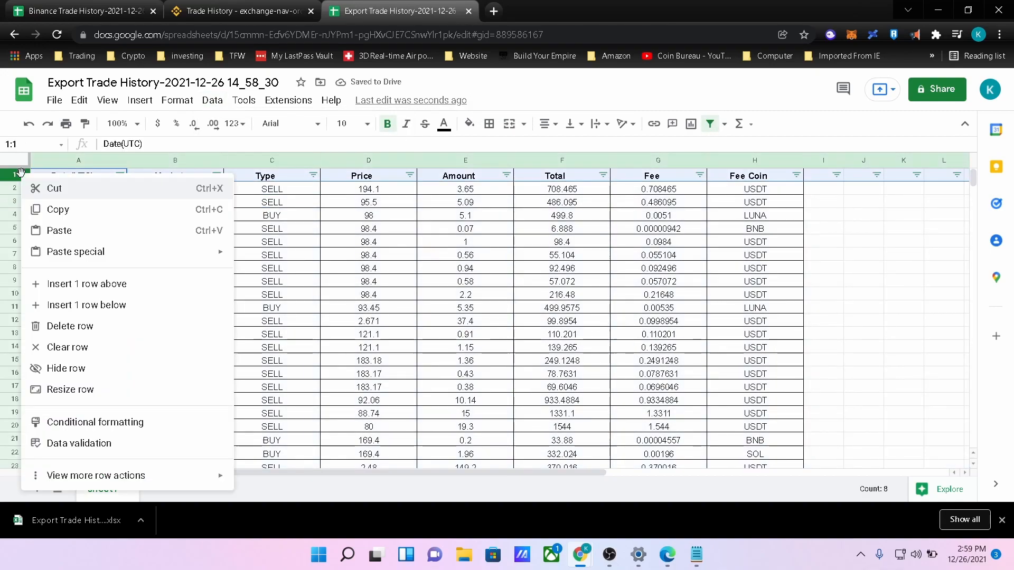
{"action": "left_click", "coordinate": [89, 285]}
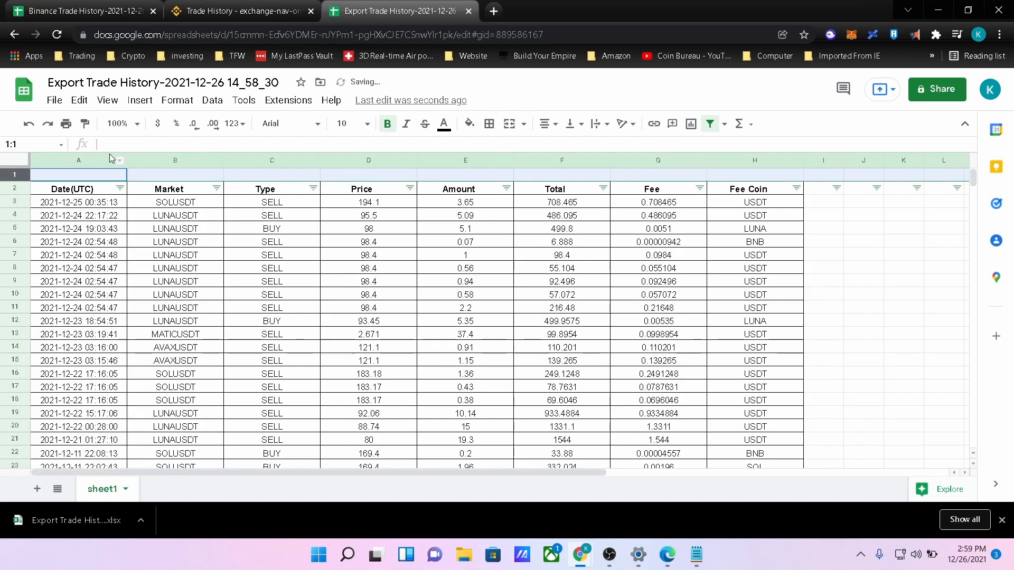
{"action": "left_click", "coordinate": [827, 190]}
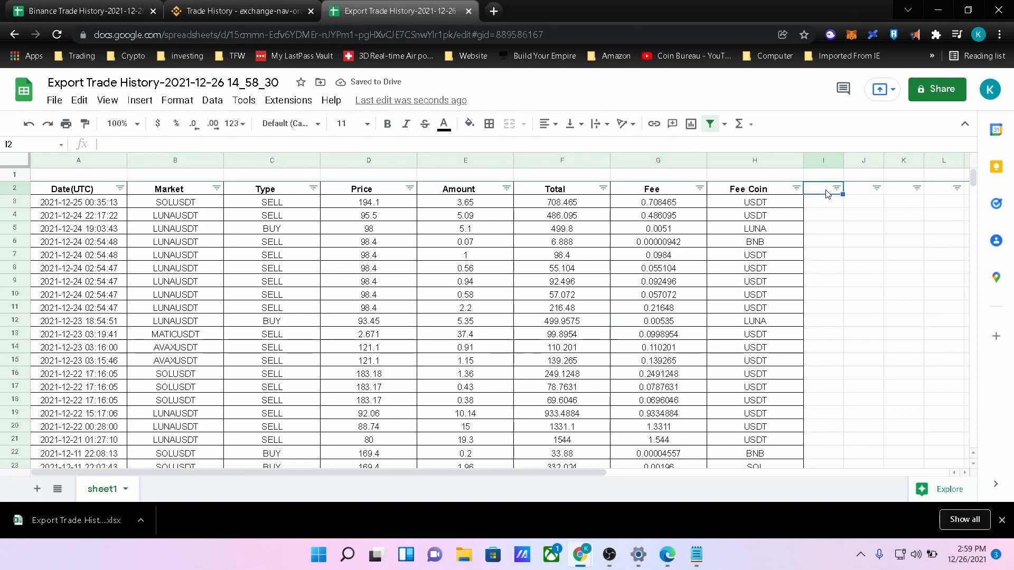
In the Binance Trade History AND CALCULATIONS spreadsheet, reset the Market filter to show all values.
{"action": "left_click", "coordinate": [67, 17]}
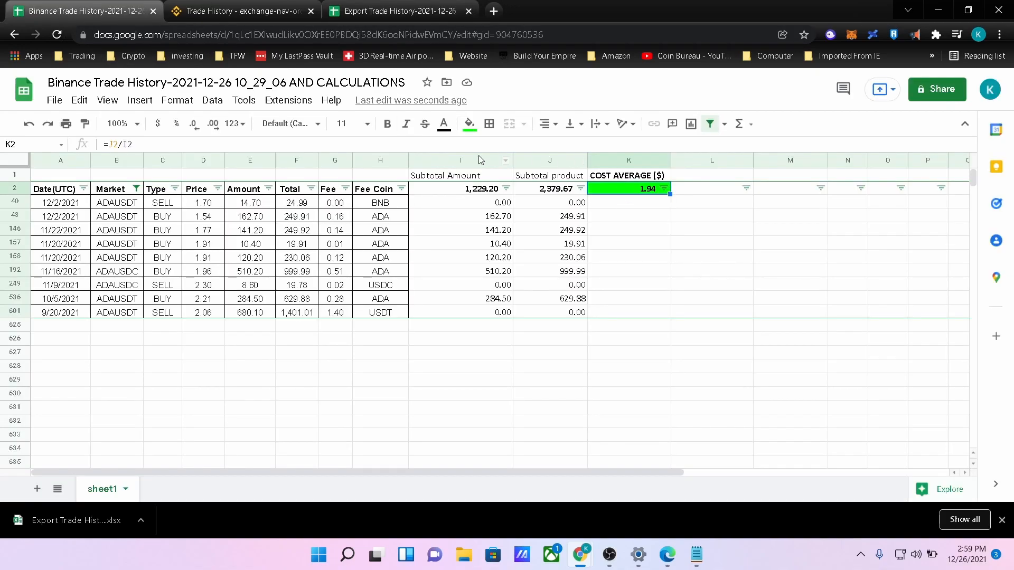
{"action": "left_click_drag", "start_coordinate": [478, 178], "coordinate": [588, 193]}
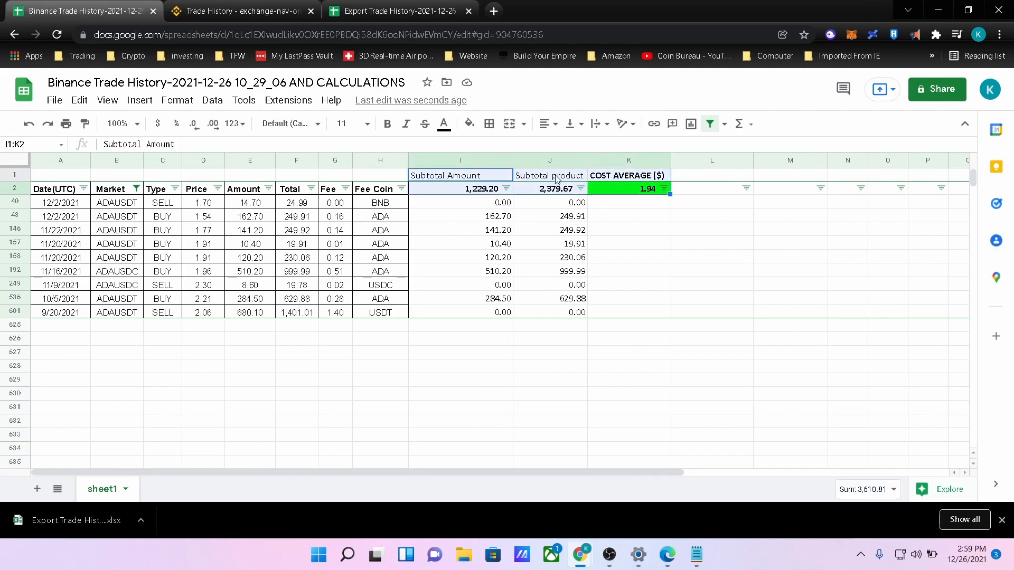
{"action": "left_click", "coordinate": [137, 188]}
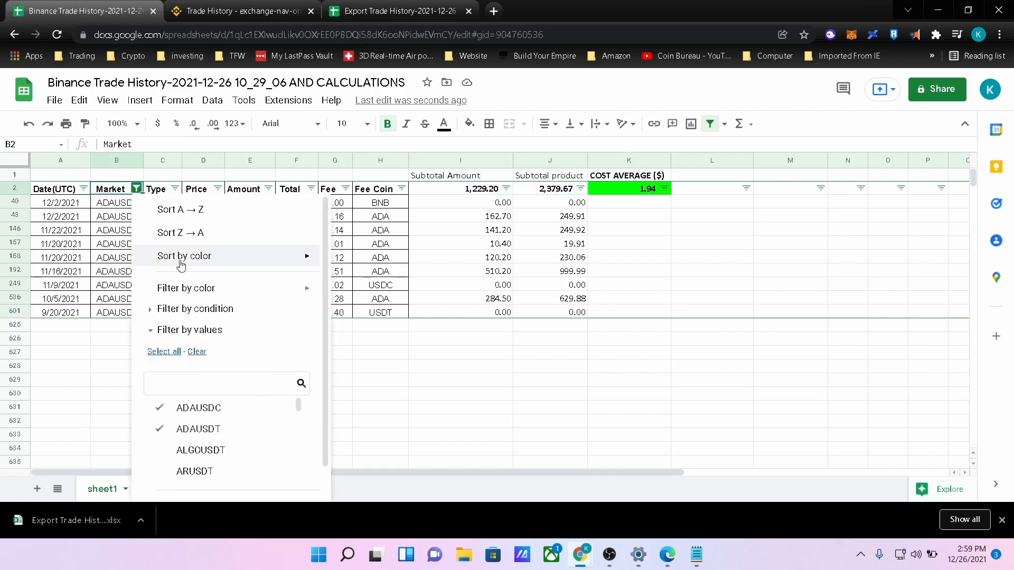
{"action": "left_click", "coordinate": [170, 351]}
{"action": "scroll", "coordinate": [272, 367], "scroll_direction": "down", "scroll_amount": 2}
{"action": "left_click", "coordinate": [283, 478]}
Copy the subtotal and cost average cells I1:K3 and paste them at I1 in the newly exported trade history spreadsheet.
{"action": "left_click_drag", "start_coordinate": [455, 176], "coordinate": [659, 205]}
{"action": "left_click", "coordinate": [371, 9]}
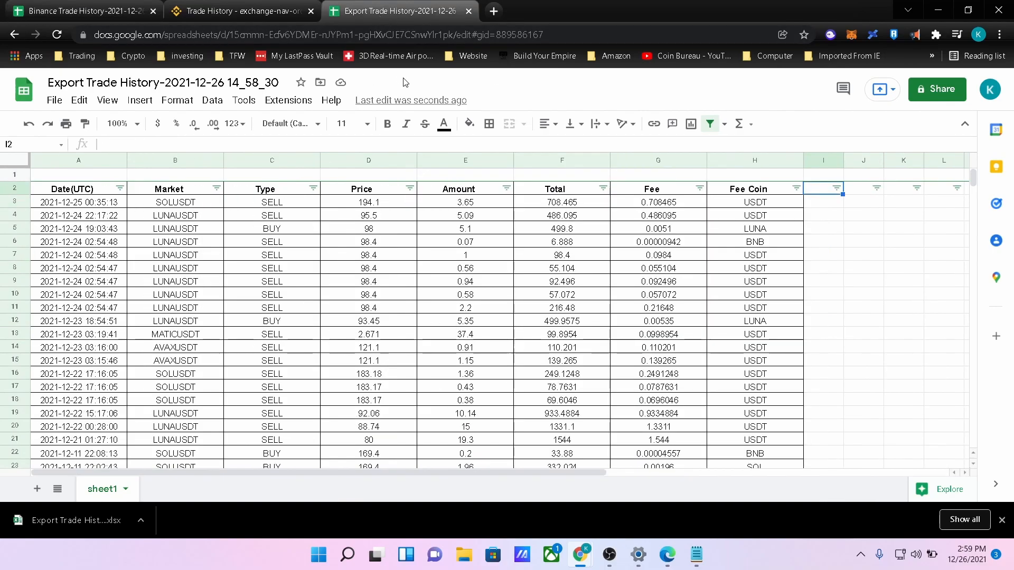
{"action": "left_click", "coordinate": [824, 176]}
{"action": "type", "text": "Subtotal Amount\tSubtotal Total\tCOST AVERAGE ($) 0.00\t0.00\t#DIV/0! 0\t0"}
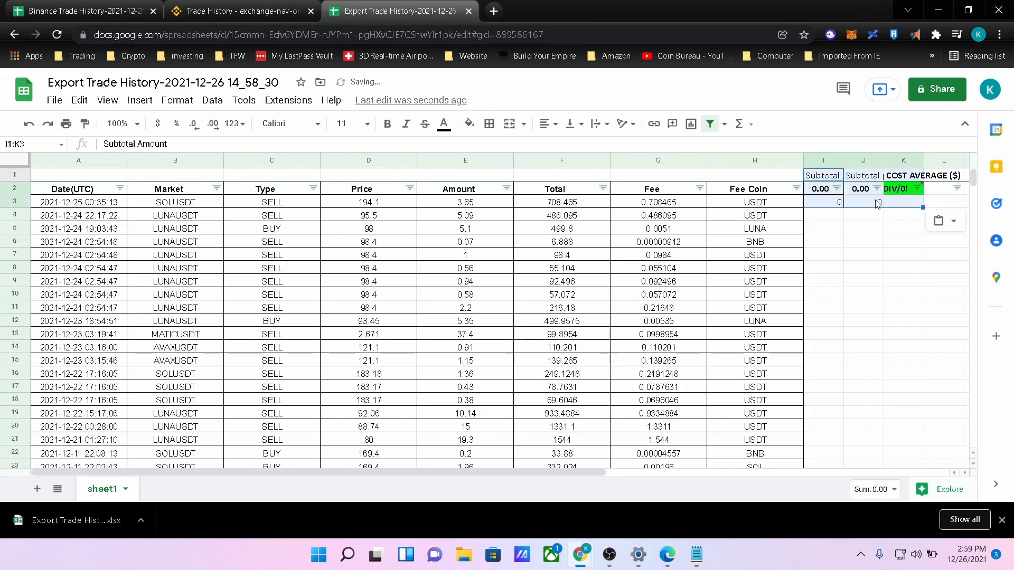
Inspect the pasted formulas in cells I2 and I3.
{"action": "double_click", "coordinate": [826, 191]}
{"action": "key", "text": "Escape"}
{"action": "left_click", "coordinate": [832, 205]}
{"action": "double_click", "coordinate": [837, 204]}
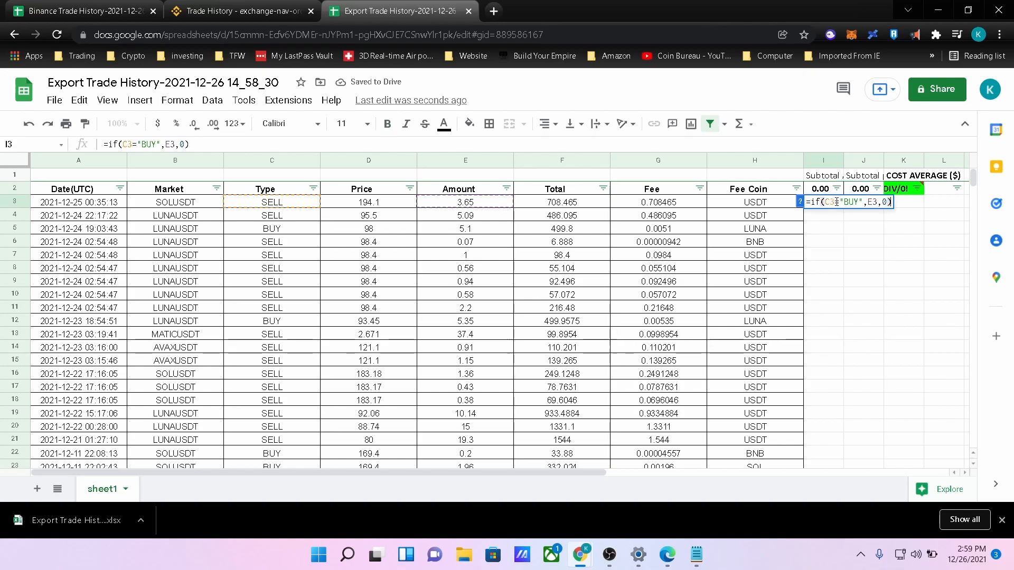
{"action": "key", "text": "Escape"}
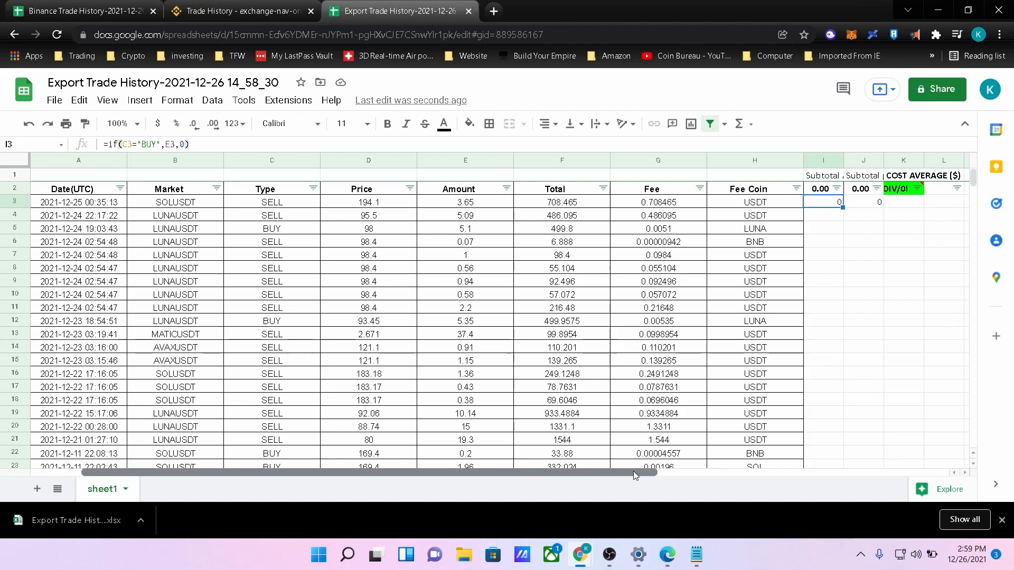
Apply the Number format (1,000.12) to the whole data range A1:K624.
{"action": "left_click", "coordinate": [73, 177]}
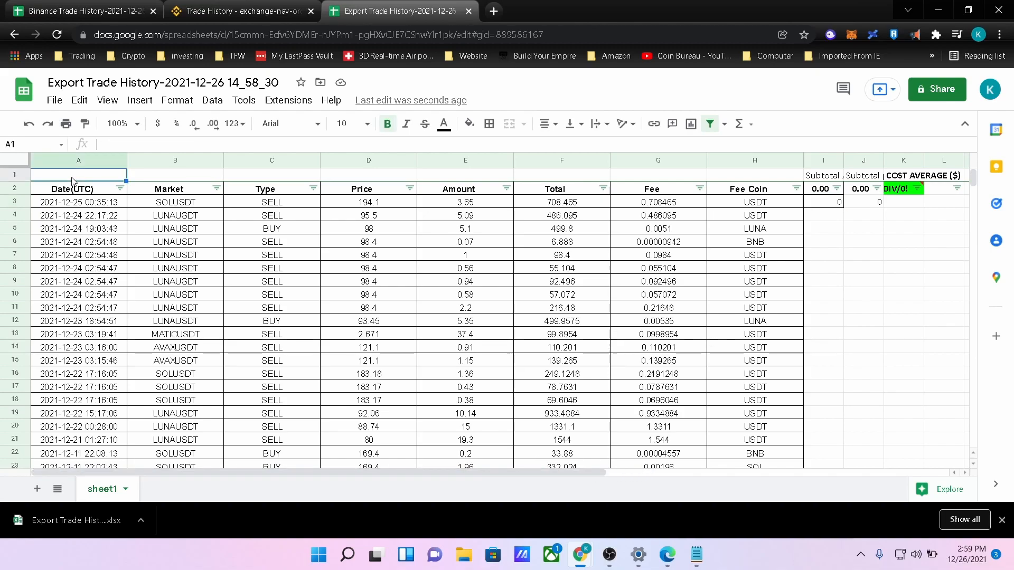
{"action": "key", "text": "ctrl+a"}
{"action": "left_click", "coordinate": [212, 101]}
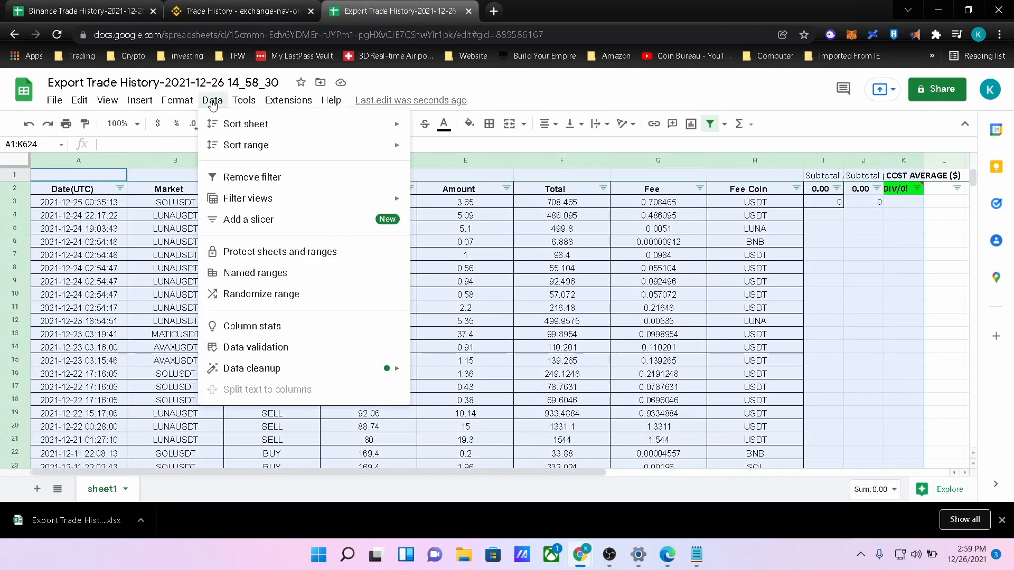
{"action": "left_click", "coordinate": [178, 101]}
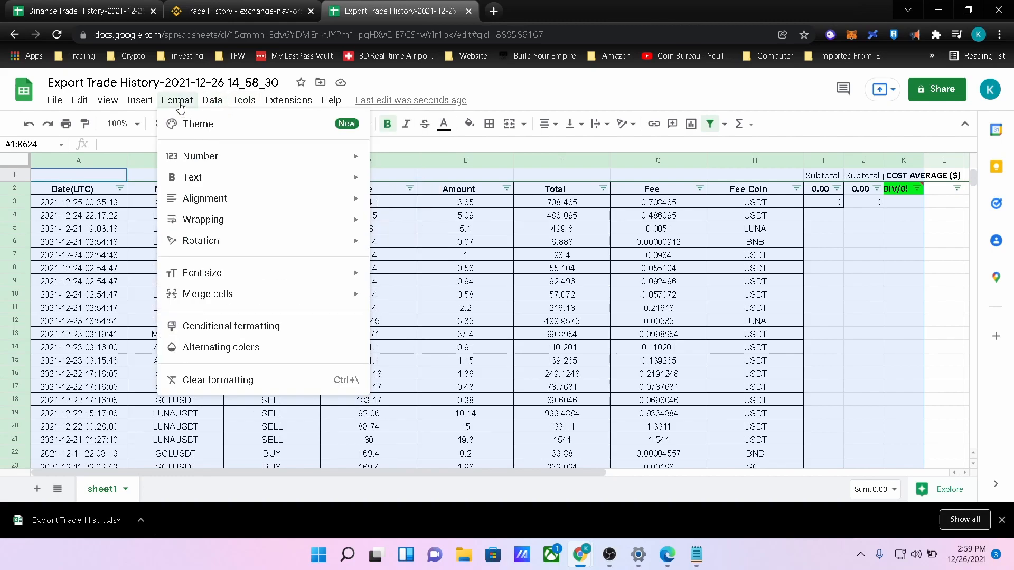
{"action": "mouse_move", "coordinate": [214, 157]}
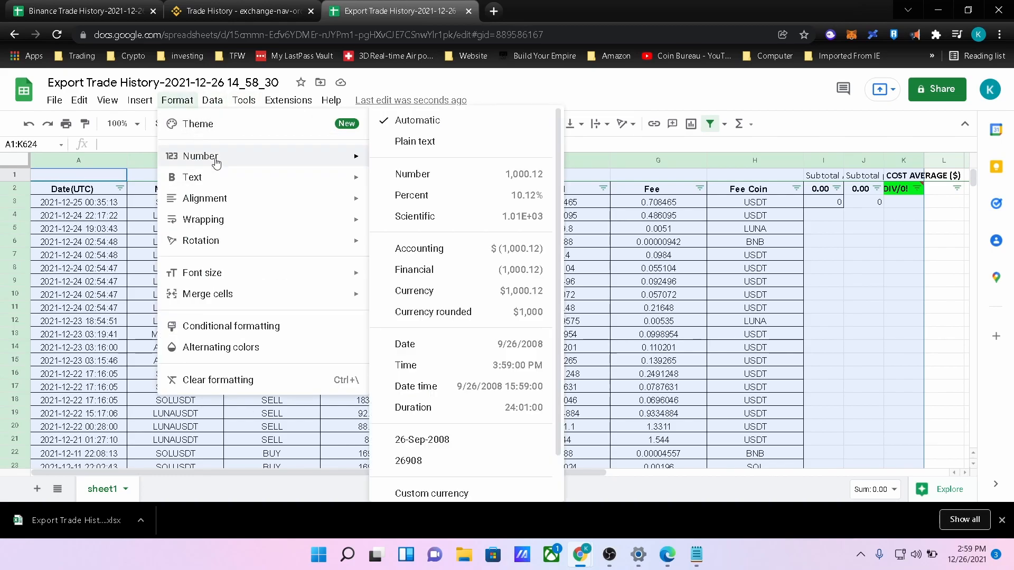
{"action": "left_click", "coordinate": [417, 174]}
{"action": "left_click", "coordinate": [704, 306]}
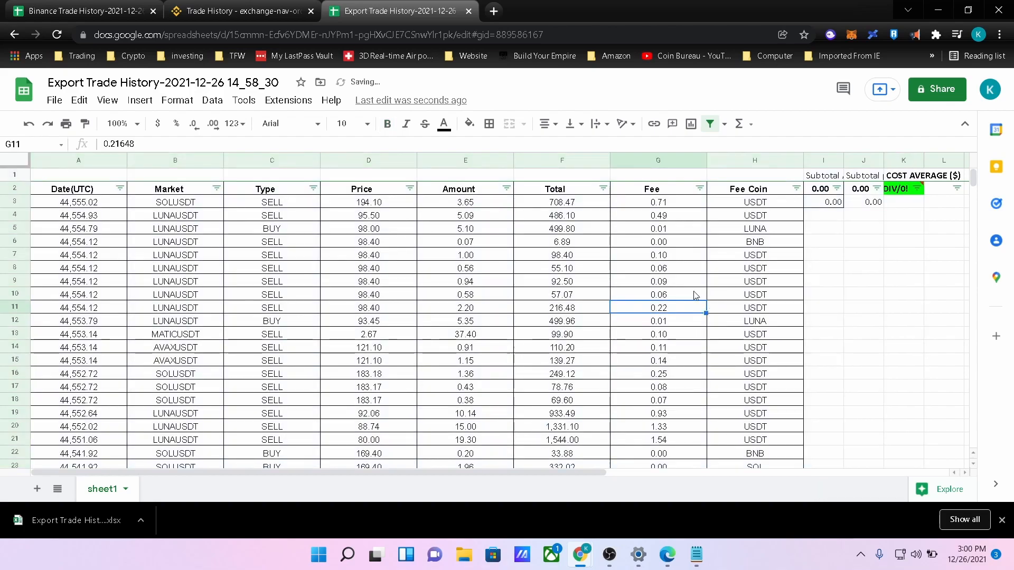
Apply the Date format (9/26/2008) to the whole Date(UTC) column A.
{"action": "left_click", "coordinate": [64, 161]}
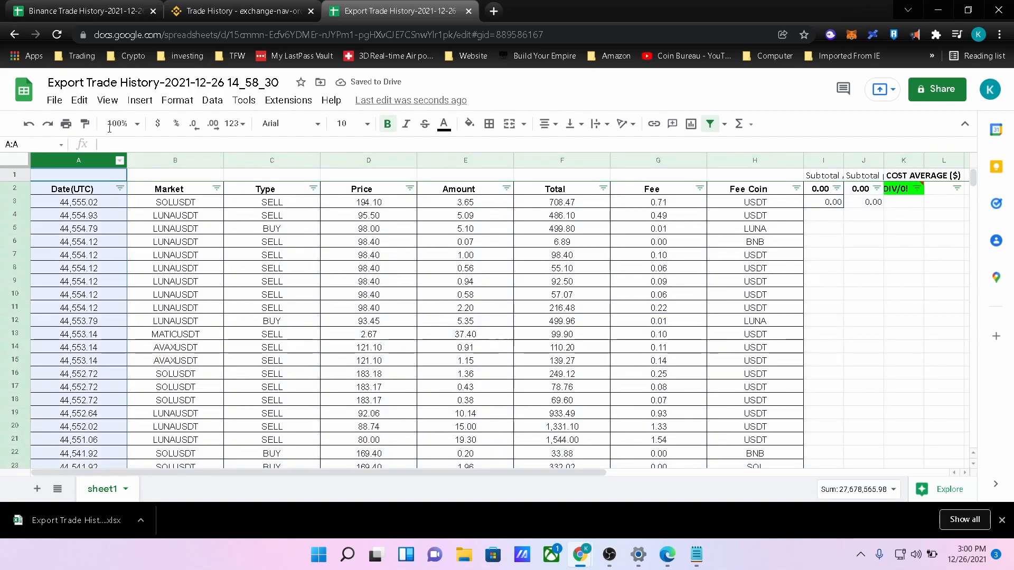
{"action": "left_click", "coordinate": [177, 100]}
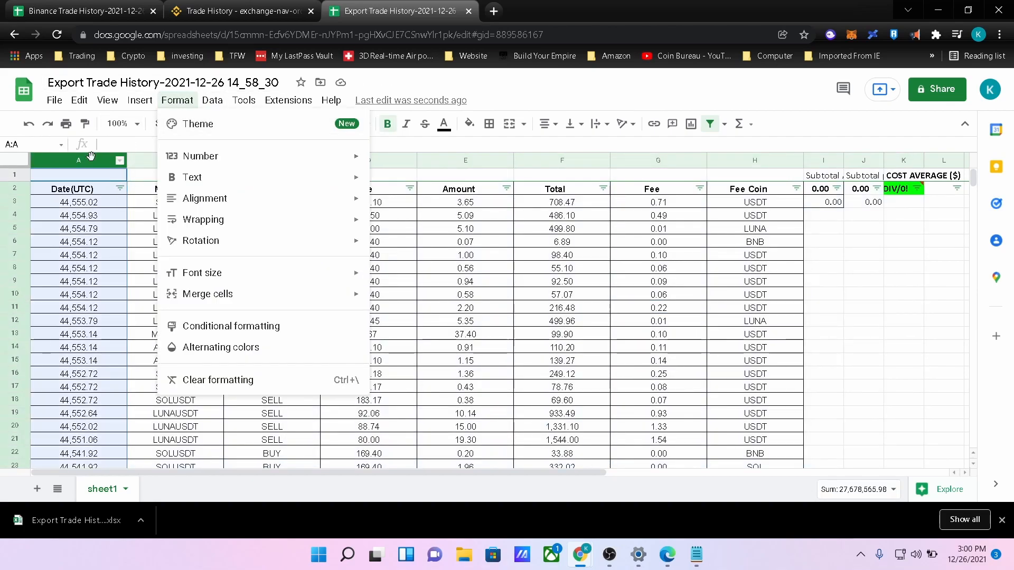
{"action": "mouse_move", "coordinate": [211, 158]}
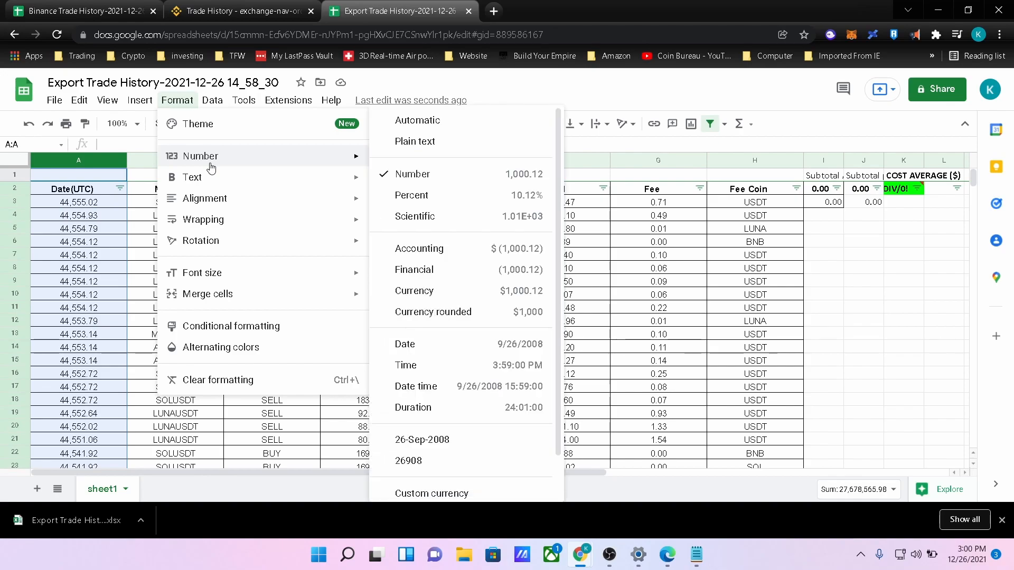
{"action": "left_click", "coordinate": [420, 346]}
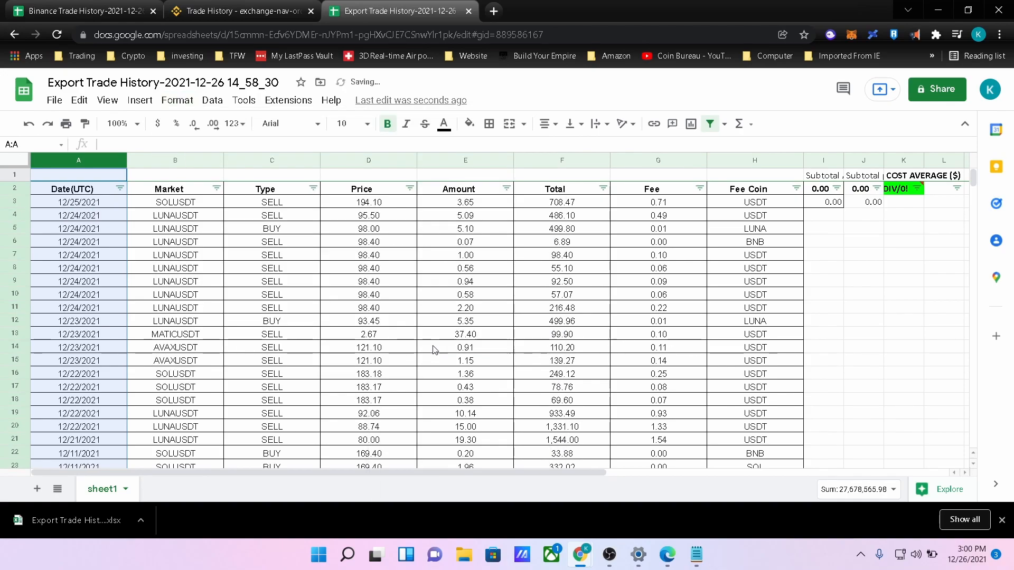
{"action": "left_click", "coordinate": [316, 297]}
Apply the Plain text format to the whole Type column C.
{"action": "left_click", "coordinate": [266, 160]}
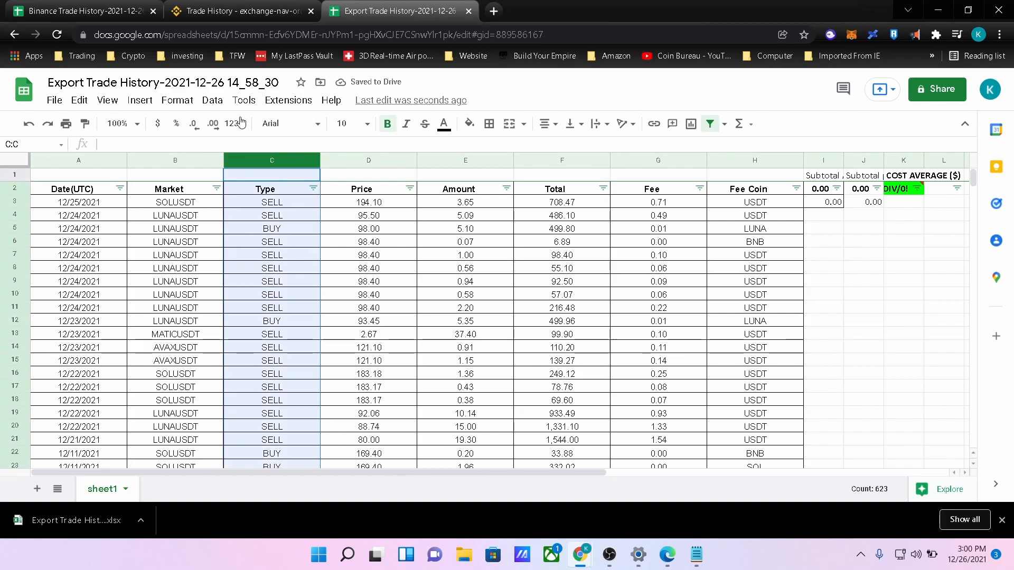
{"action": "left_click", "coordinate": [177, 100]}
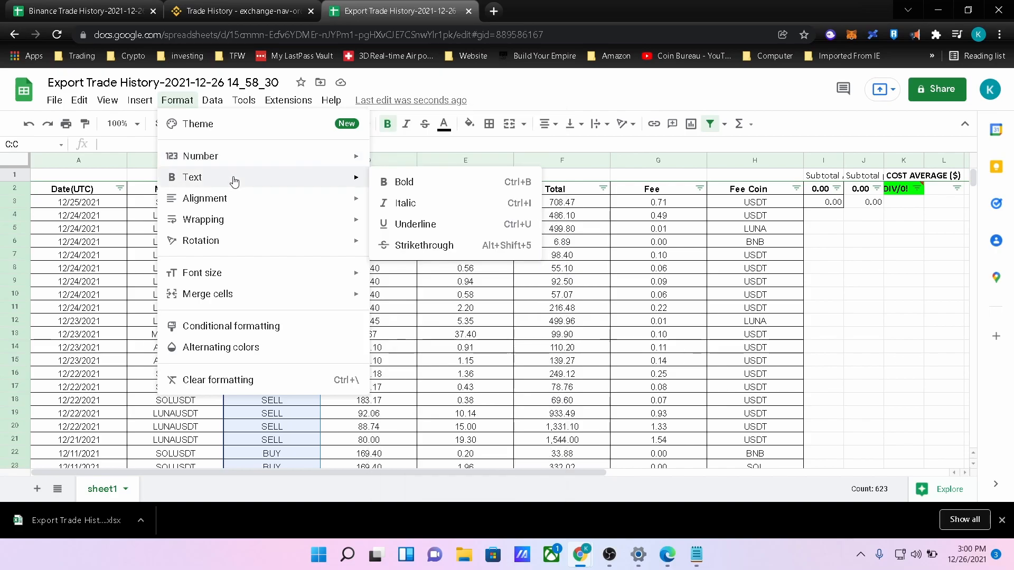
{"action": "left_click", "coordinate": [426, 144]}
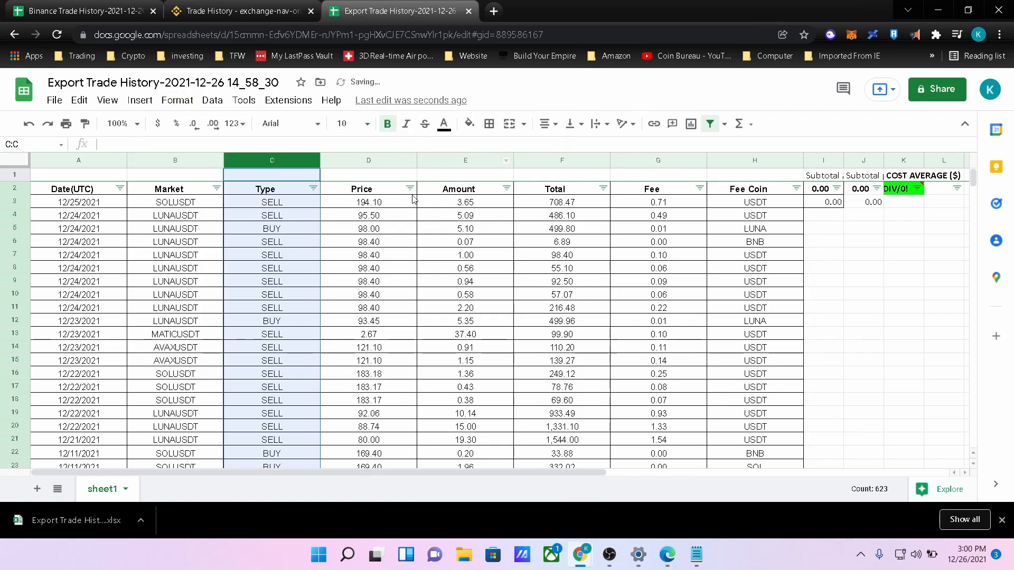
{"action": "left_click", "coordinate": [391, 268]}
Fill the buy amount and buy total formulas in I3:J3 down through row 639.
{"action": "left_click_drag", "start_coordinate": [824, 202], "coordinate": [880, 274]}
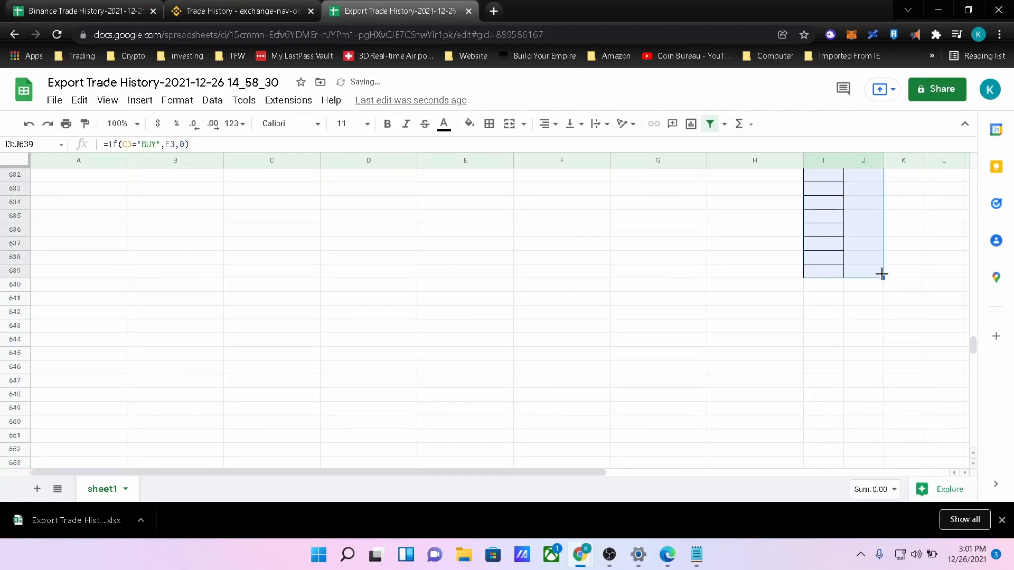
{"action": "left_click_drag", "start_coordinate": [974, 346], "coordinate": [974, 174]}
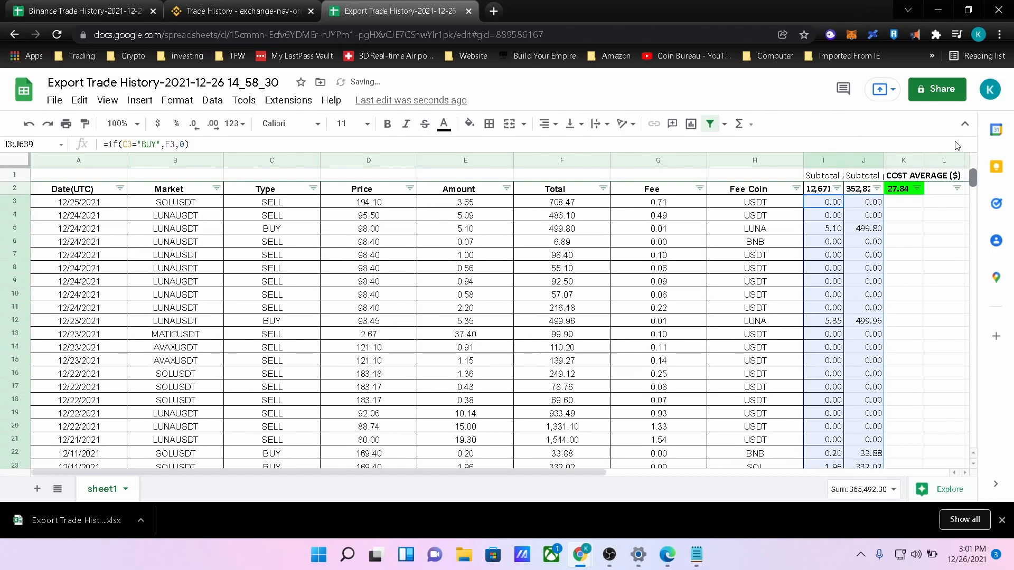
{"action": "left_click", "coordinate": [946, 253]}
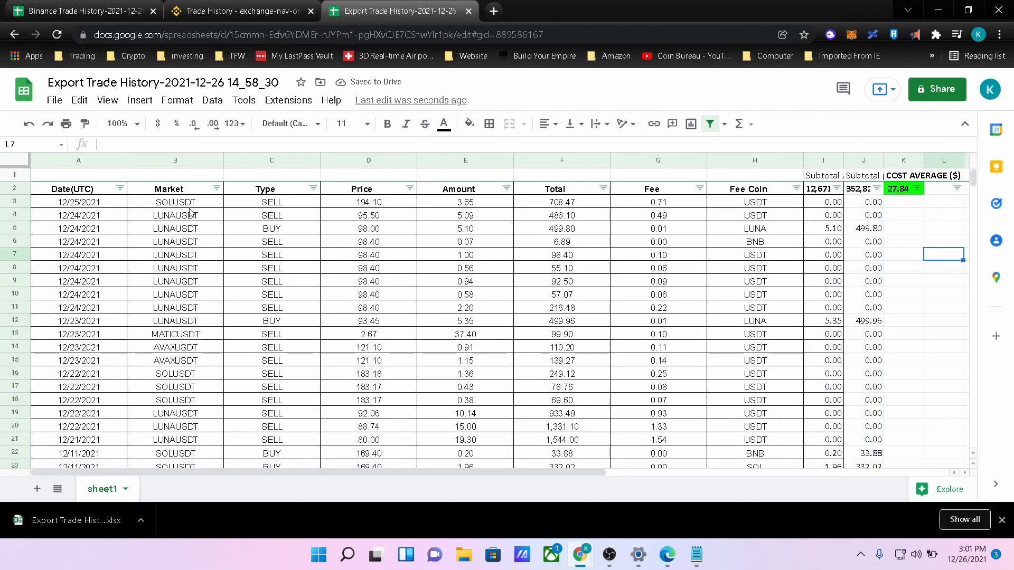
Filter the Market column to show only the AVAXUSDT trades.
{"action": "left_click", "coordinate": [216, 188]}
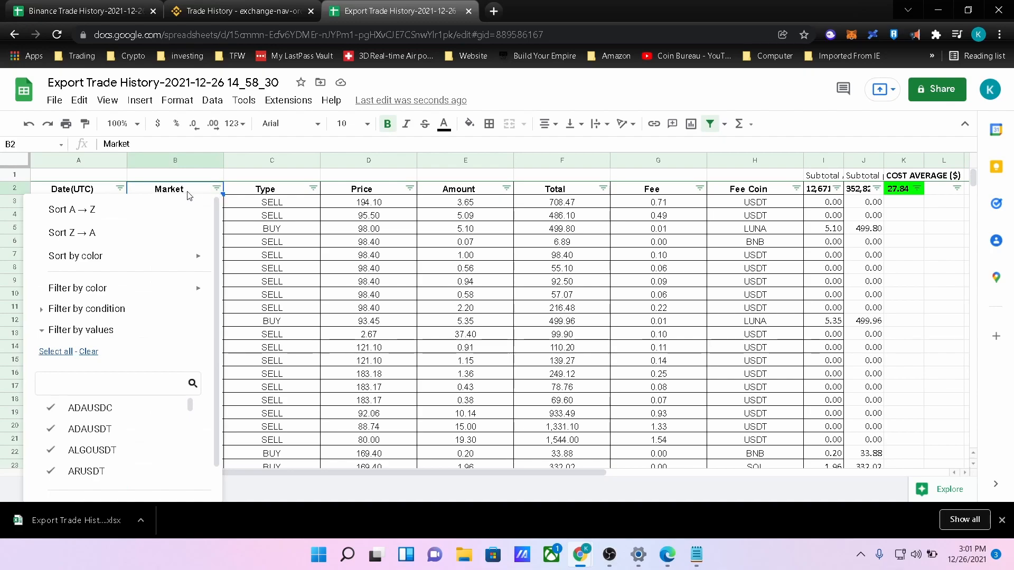
{"action": "left_click", "coordinate": [88, 351]}
{"action": "mouse_move", "coordinate": [190, 406]}
{"action": "left_mouse_down"}
{"action": "mouse_move", "coordinate": [191, 434]}
{"action": "mouse_move", "coordinate": [190, 419]}
{"action": "left_mouse_up"}
{"action": "left_click", "coordinate": [108, 430]}
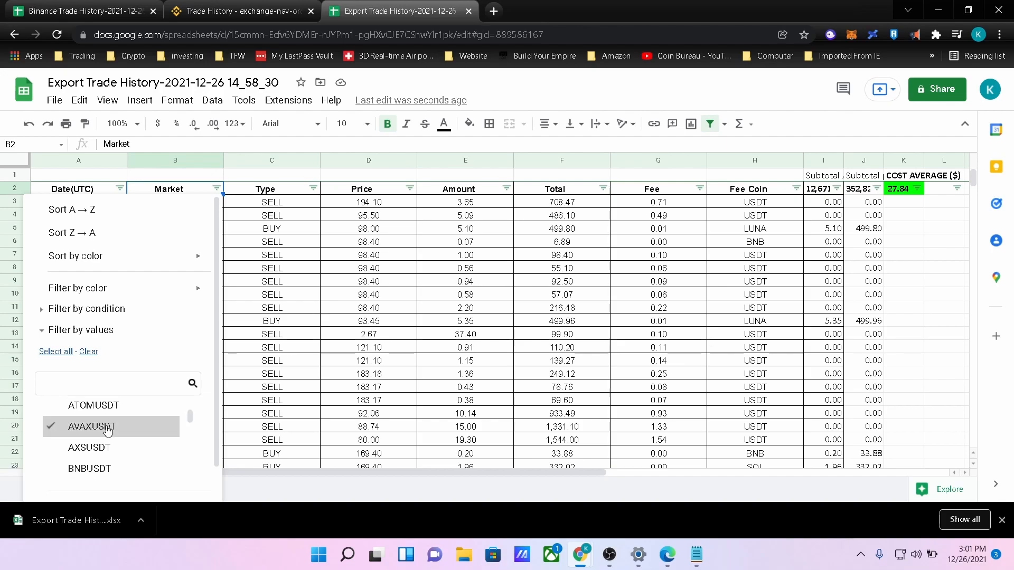
{"action": "scroll", "coordinate": [186, 437], "scroll_direction": "down", "scroll_amount": 1}
{"action": "scroll", "coordinate": [186, 437], "scroll_direction": "down", "scroll_amount": 1}
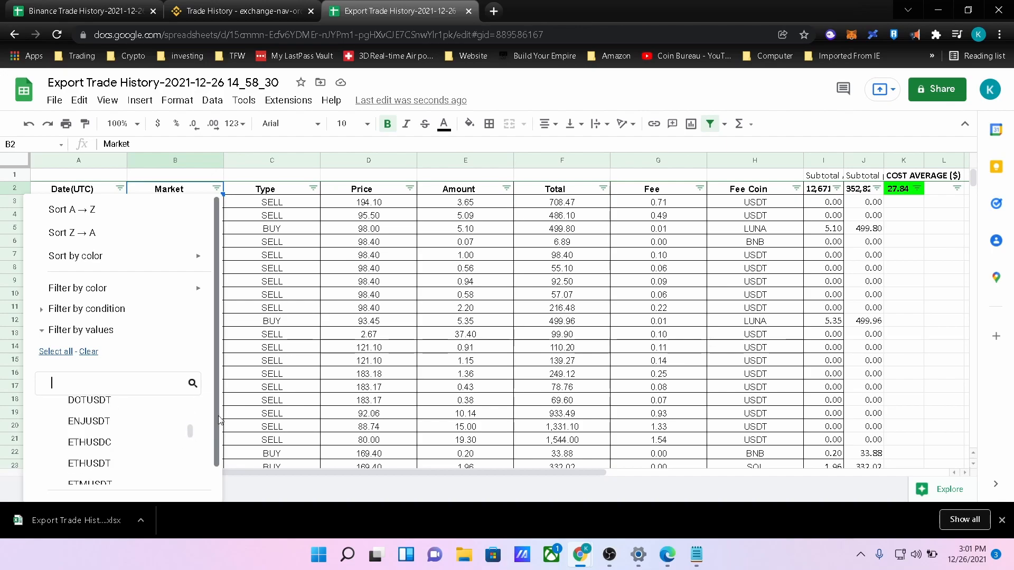
{"action": "scroll", "coordinate": [221, 407], "scroll_direction": "down", "scroll_amount": 1}
{"action": "left_click", "coordinate": [174, 482]}
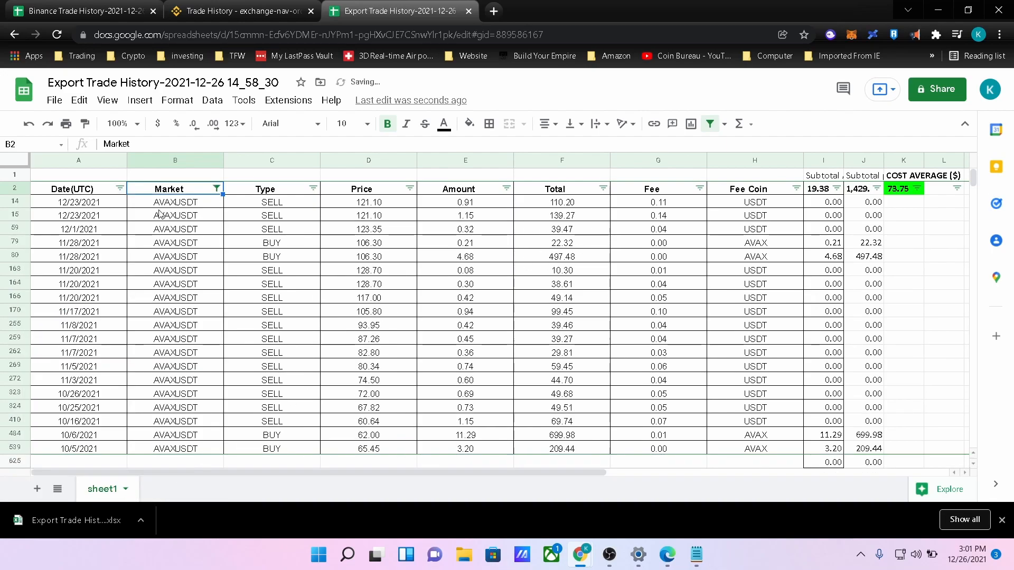
Review the filtered AVAXUSDT rows and inspect the cost average formula in cell K2.
{"action": "scroll", "coordinate": [687, 353], "scroll_direction": "down", "scroll_amount": 3}
{"action": "scroll", "coordinate": [687, 353], "scroll_direction": "up", "scroll_amount": 3}
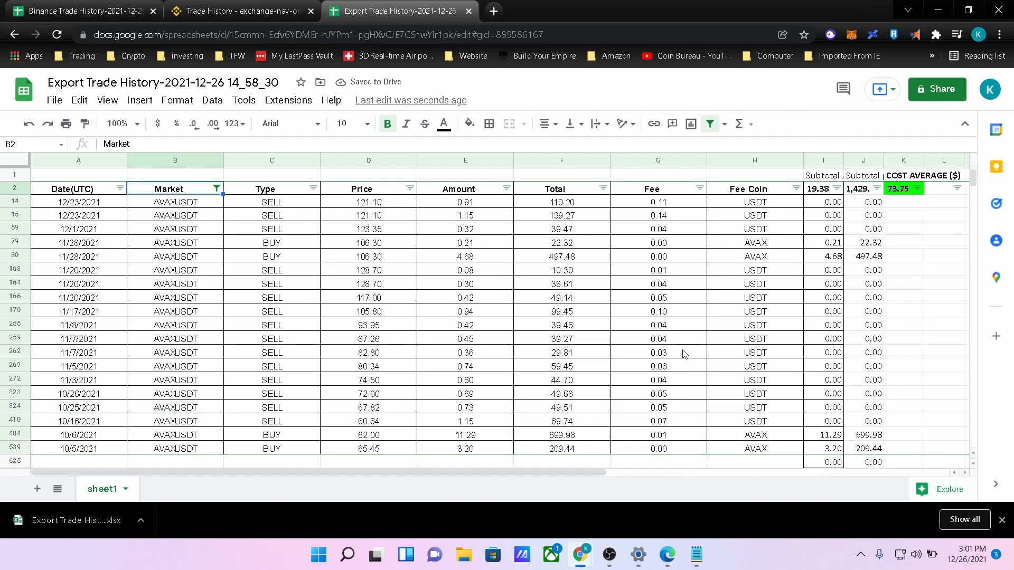
{"action": "left_click", "coordinate": [905, 189]}
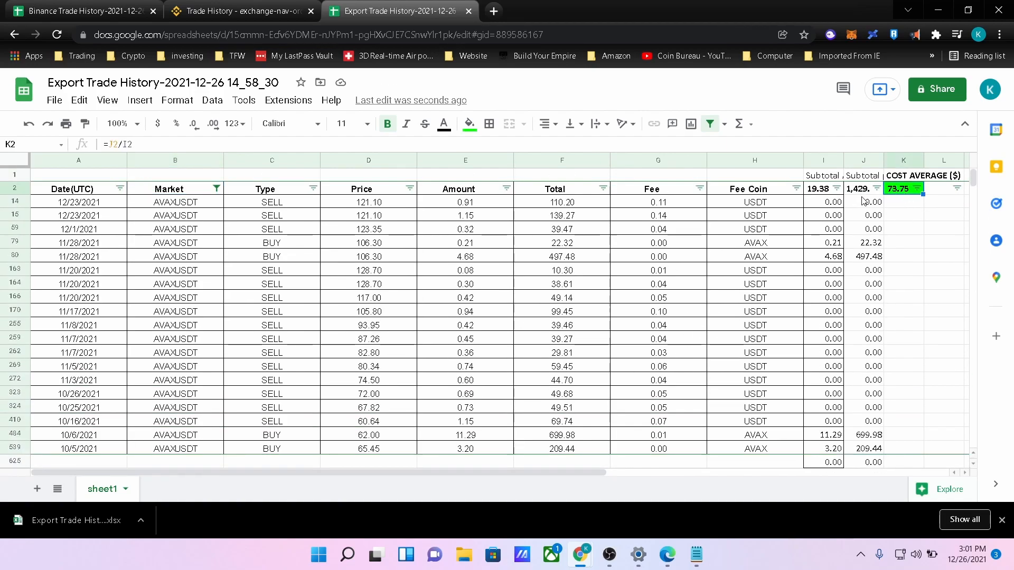